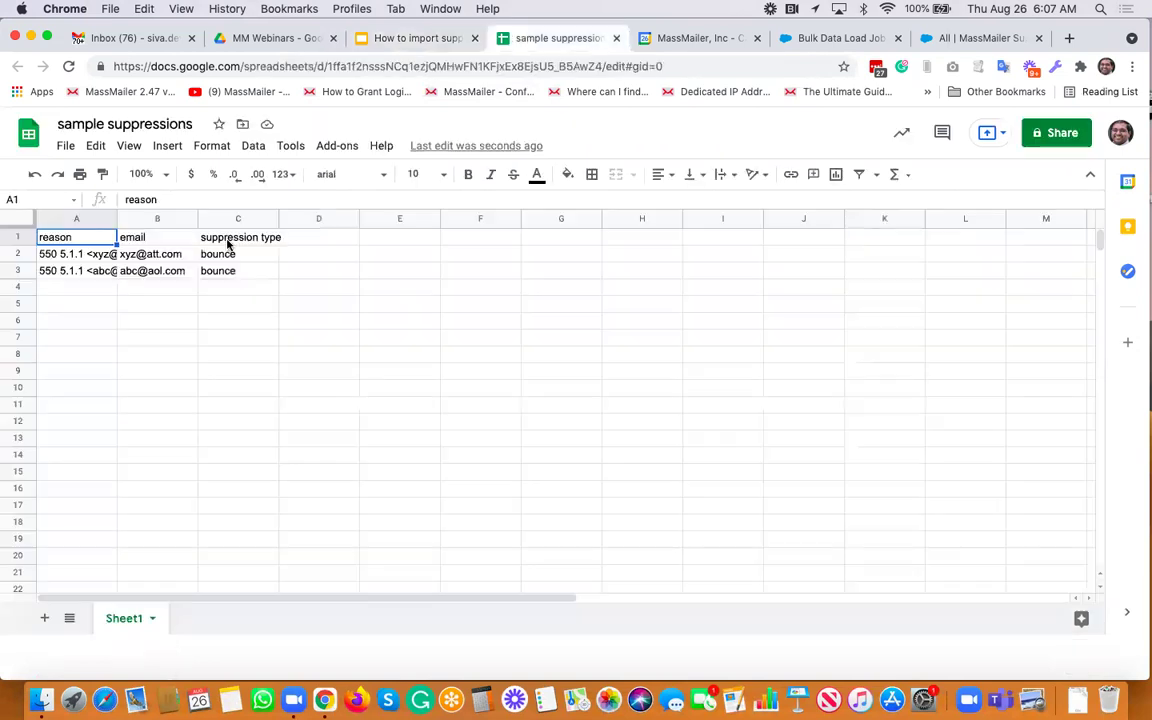
{"action": "left_click", "coordinate": [255, 355]}
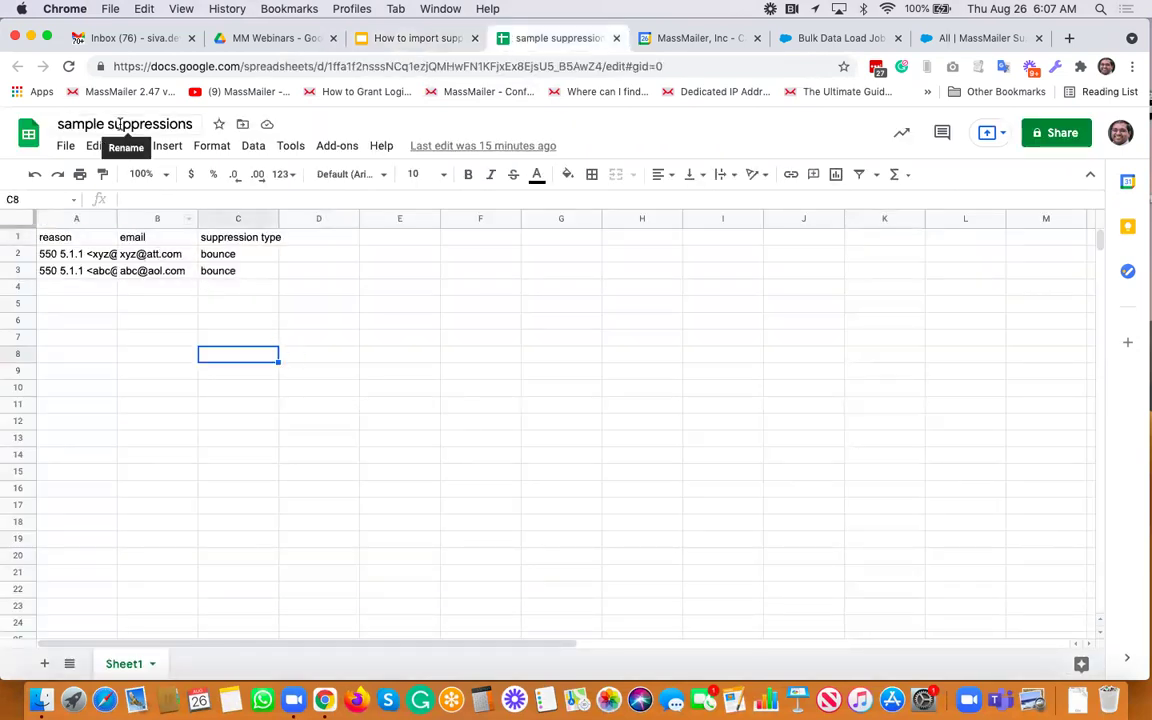
{"action": "left_click", "coordinate": [80, 256]}
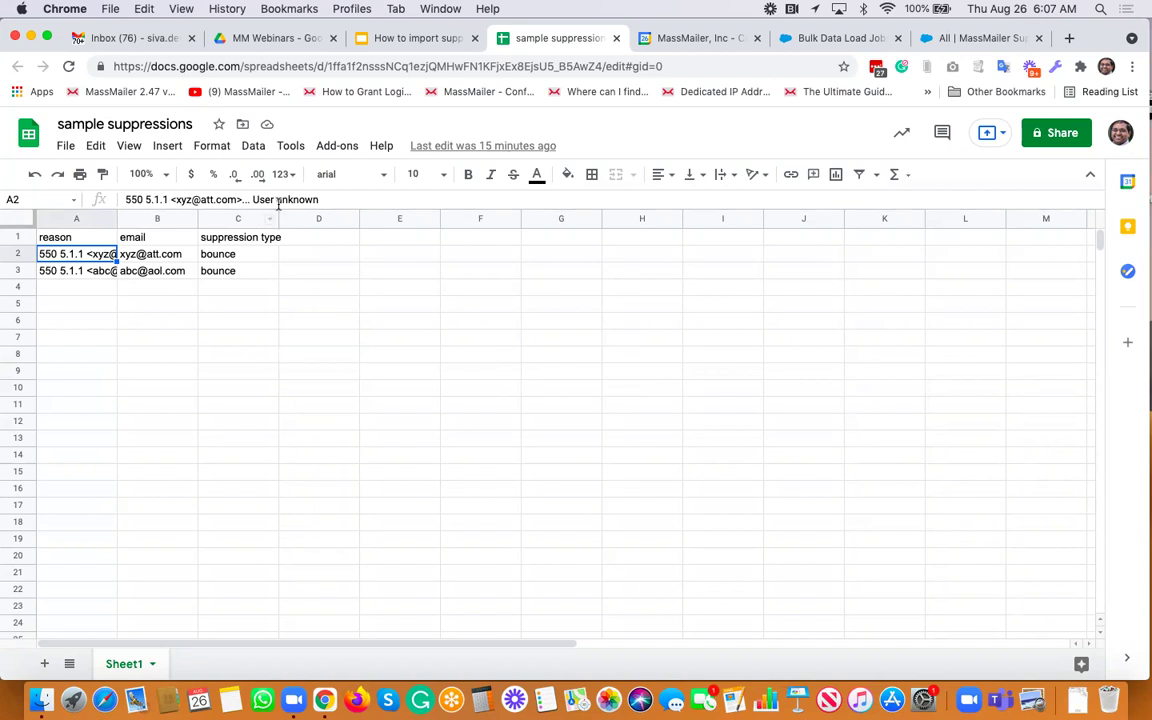
{"action": "left_click", "coordinate": [170, 258]}
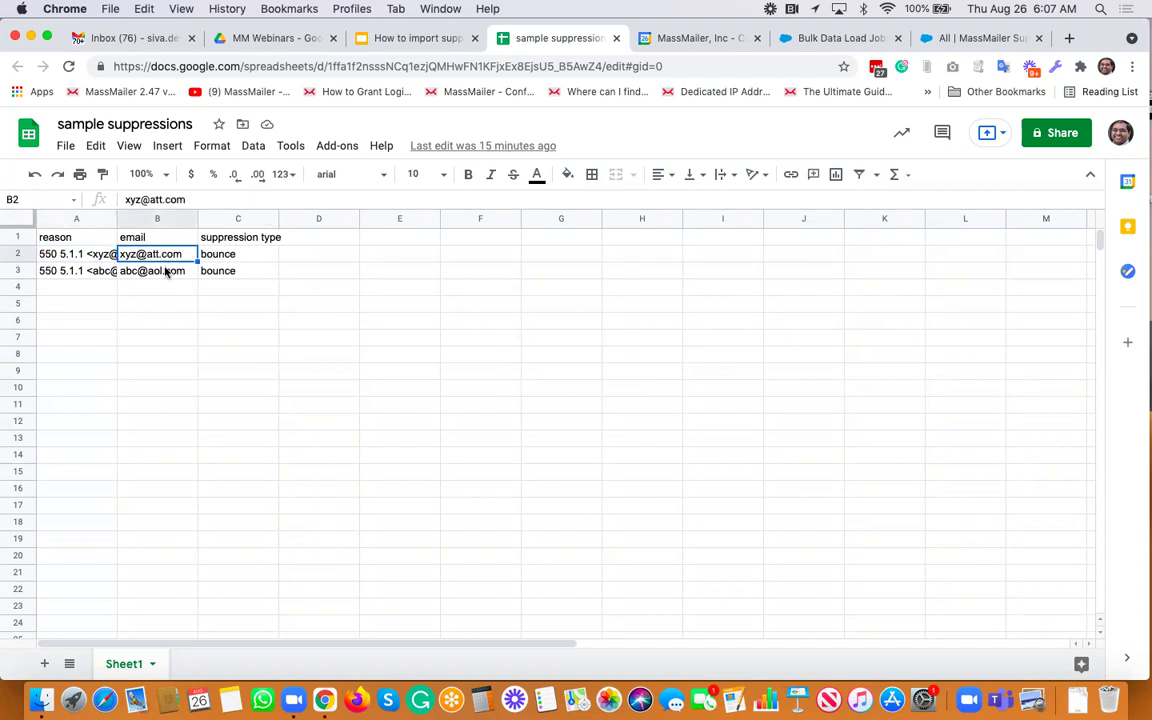
{"action": "left_click", "coordinate": [240, 258]}
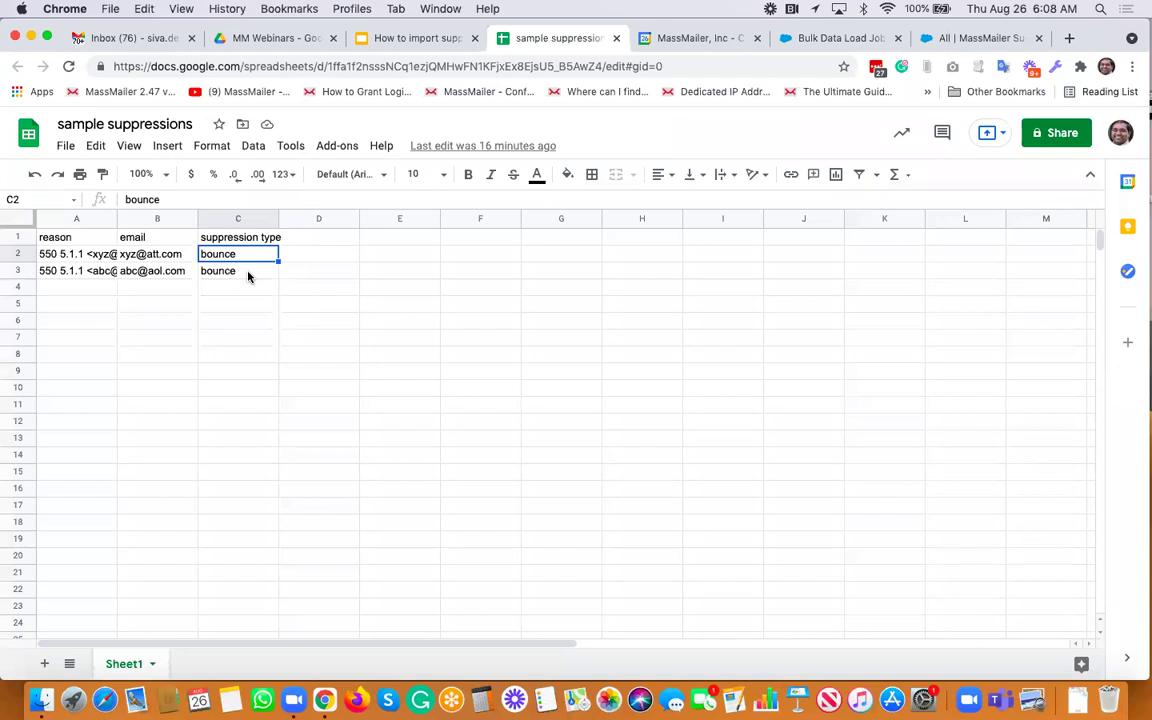
{"action": "key", "text": "Right"}
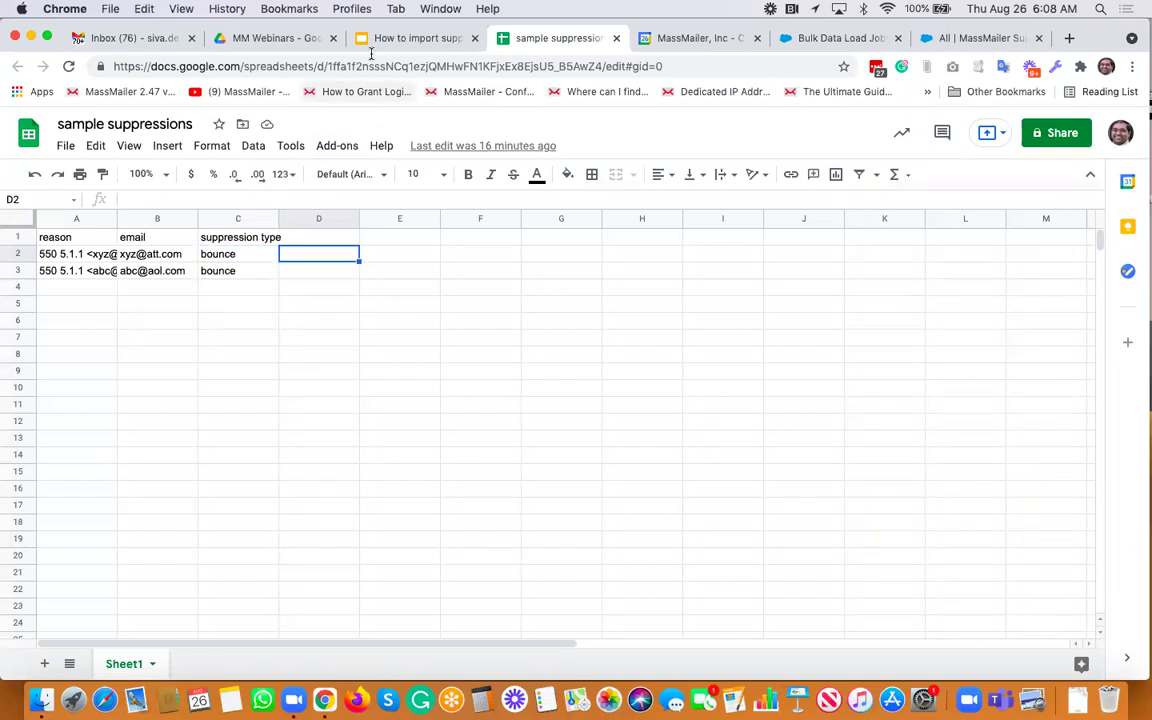
- Add a bullet after the Suppression Type point listing other values 'invalid' 'spamtrap' 'do-not-email'
{"action": "left_click", "coordinate": [404, 38]}
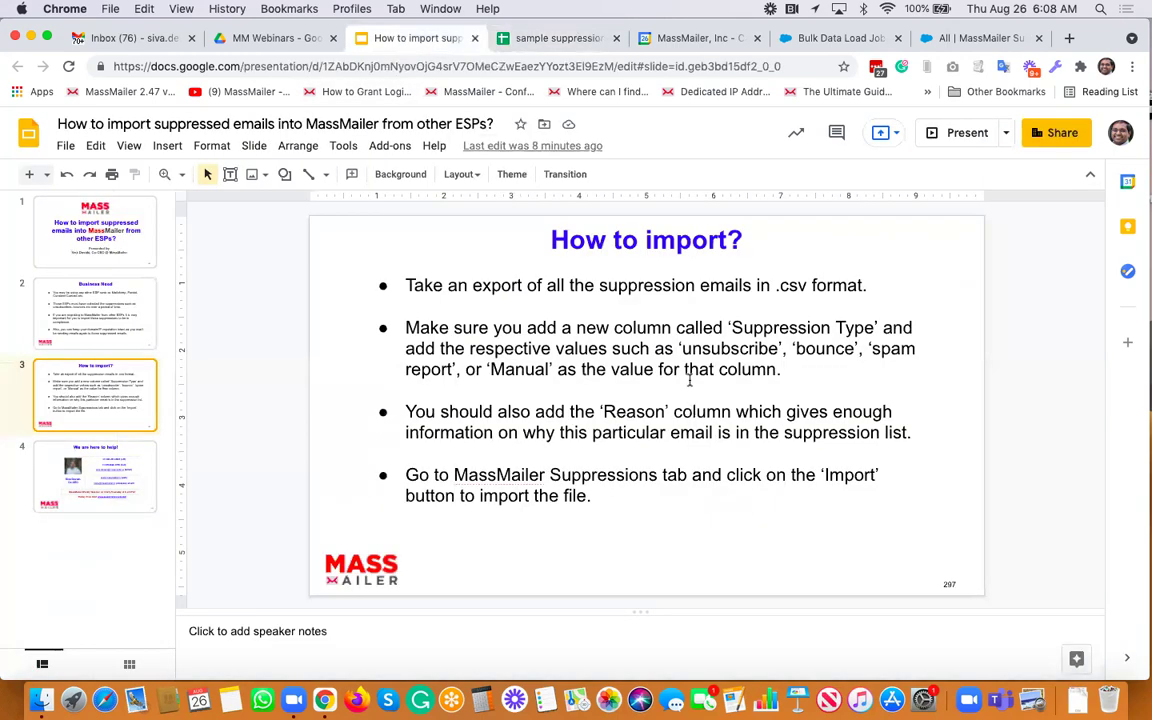
{"action": "left_click", "coordinate": [797, 369]}
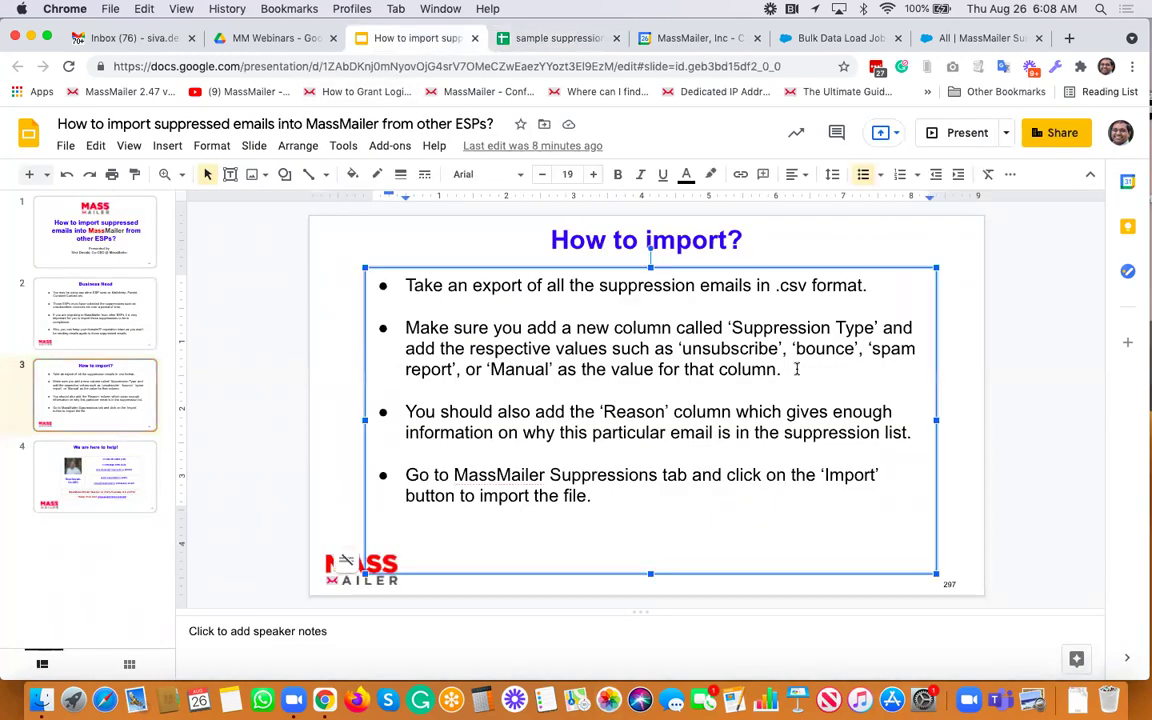
{"action": "key", "text": "Return"}
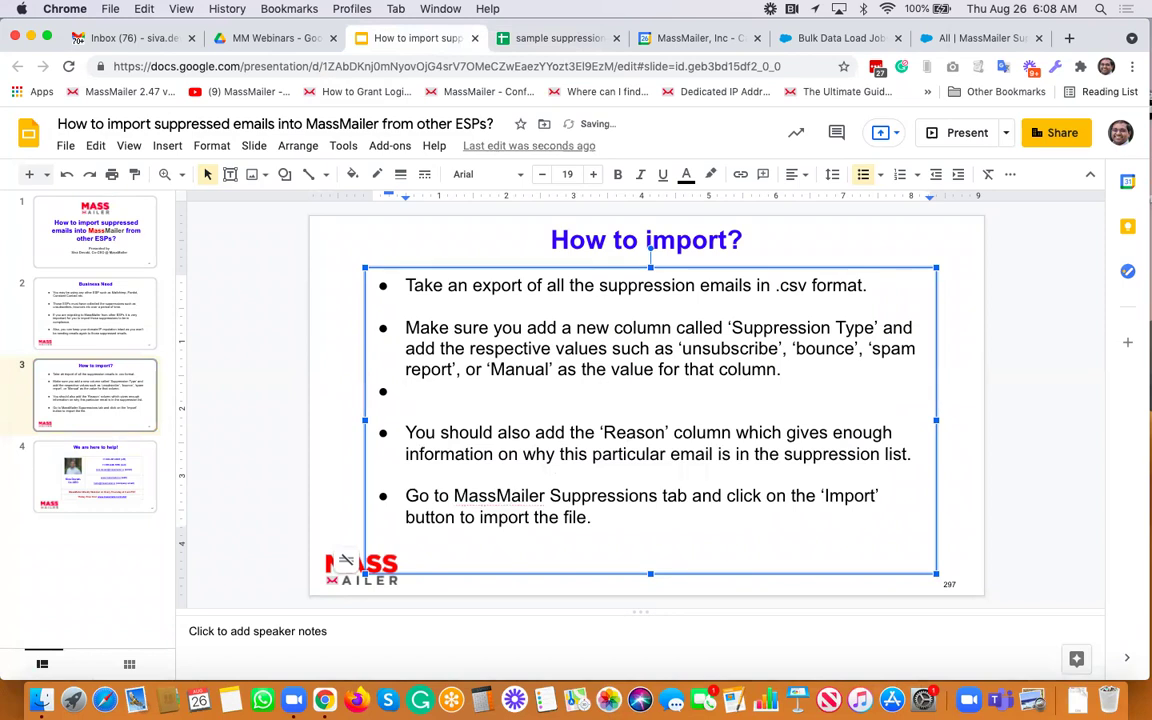
{"action": "type", "text": "other values could"}
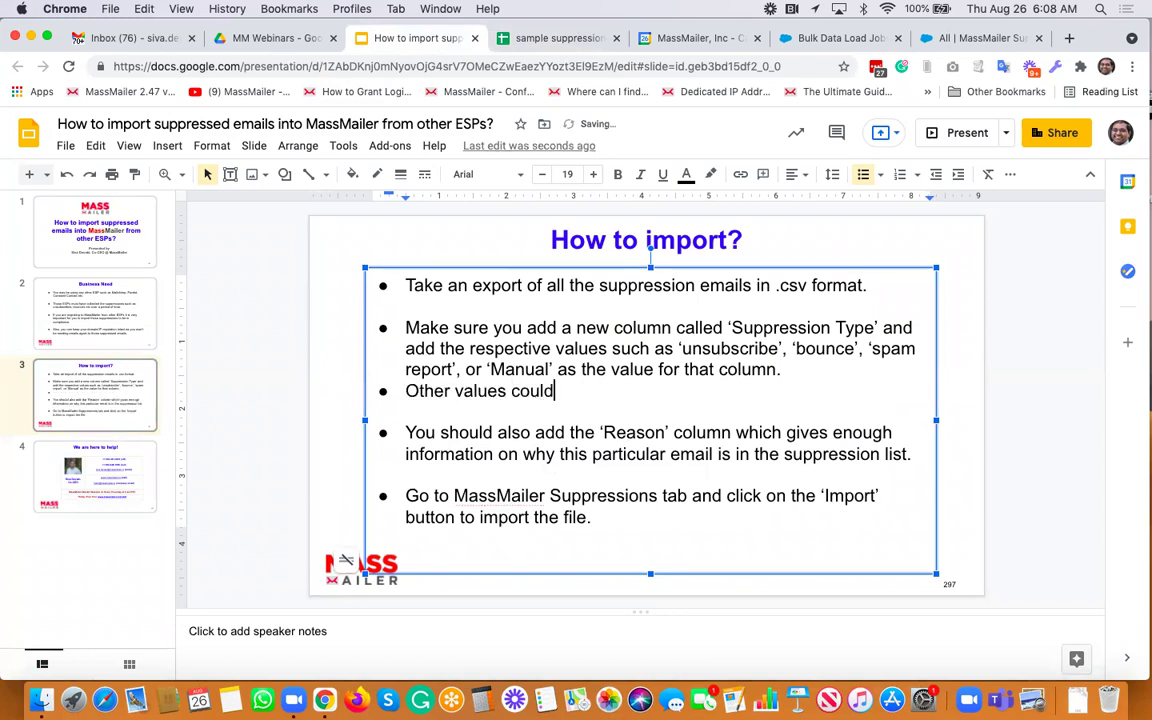
{"action": "type", "text": " something lik"}
{"action": "type", "text": "e, a"}
{"action": "key", "text": "BackSpace"}
{"action": "type", "text": "'invalid' "}
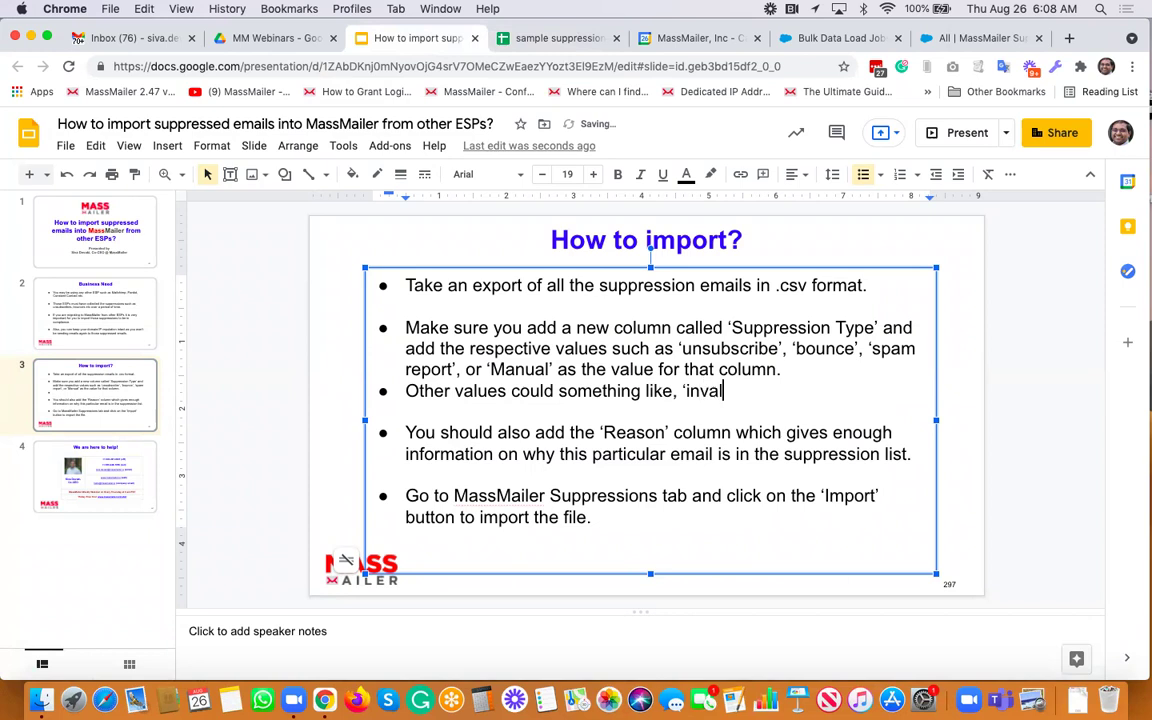
{"action": "type", "text": "'spamtr"}
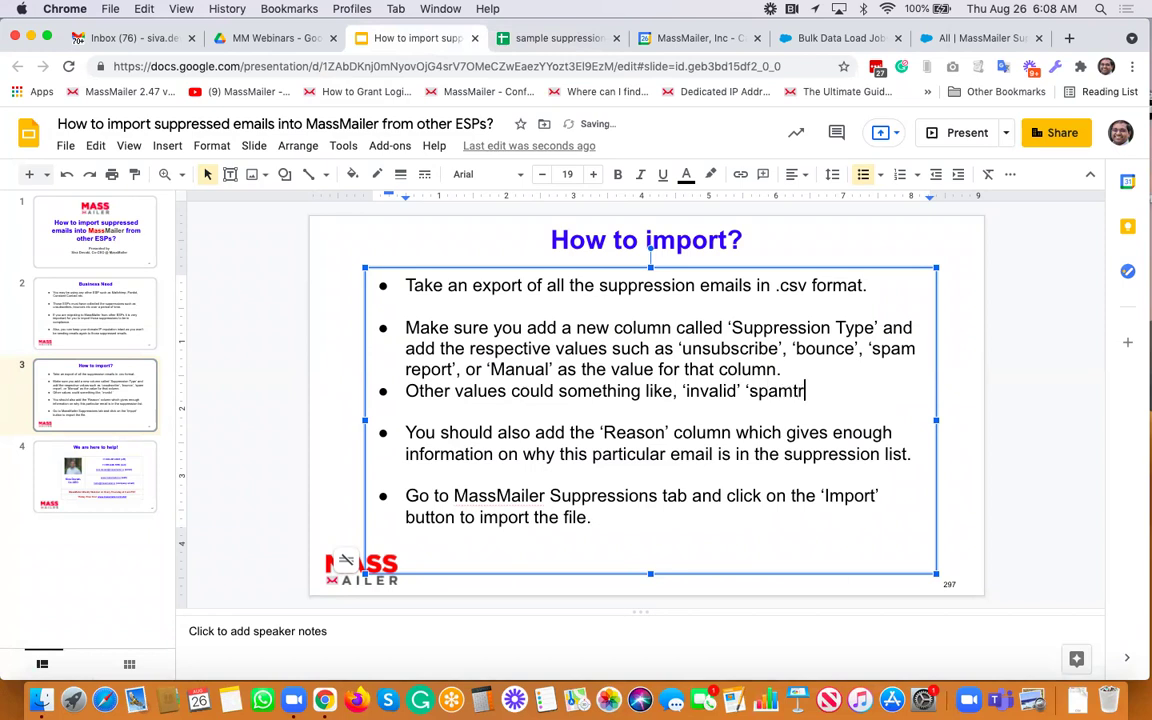
{"action": "type", "text": "ap' 'don-"}
{"action": "key", "text": "BackSpace"}
{"action": "key", "text": "BackSpace"}
{"action": "type", "text": "-not-"}
{"action": "type", "text": "email"}
{"action": "type", "text": "'"}
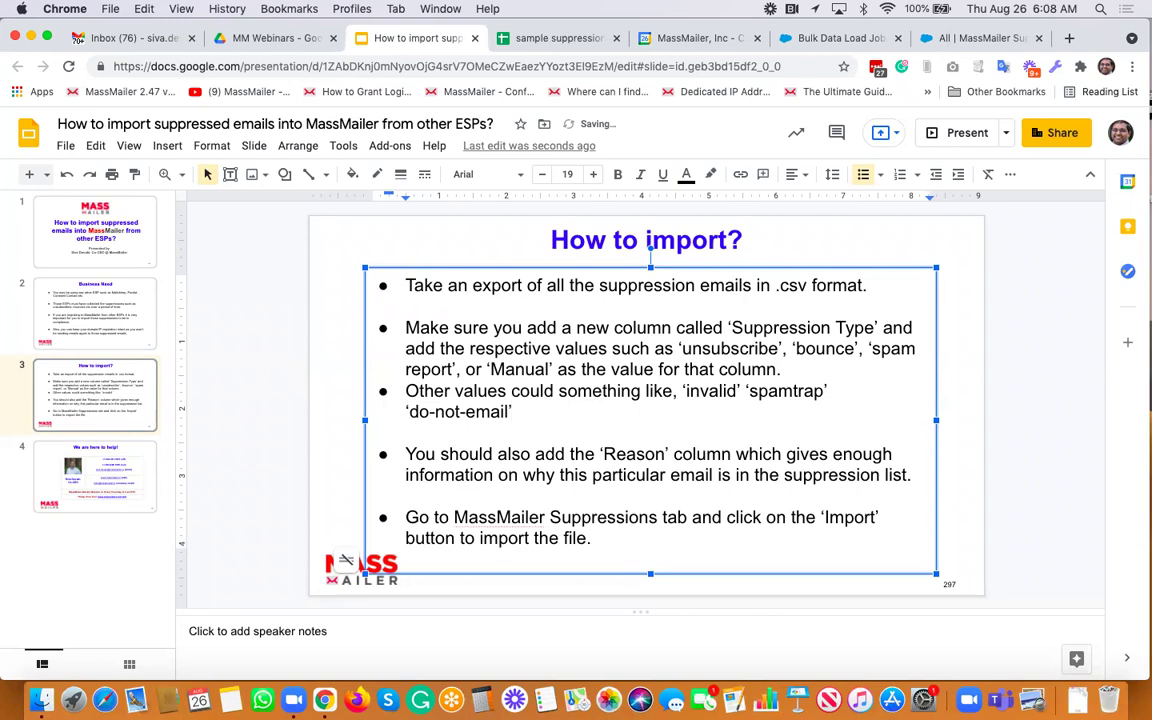
- Add commas after 'invalid' and 'spamtrap', end with a period, and insert a blank spacer line
{"action": "left_click", "coordinate": [744, 391]}
{"action": "type", "text": ","}
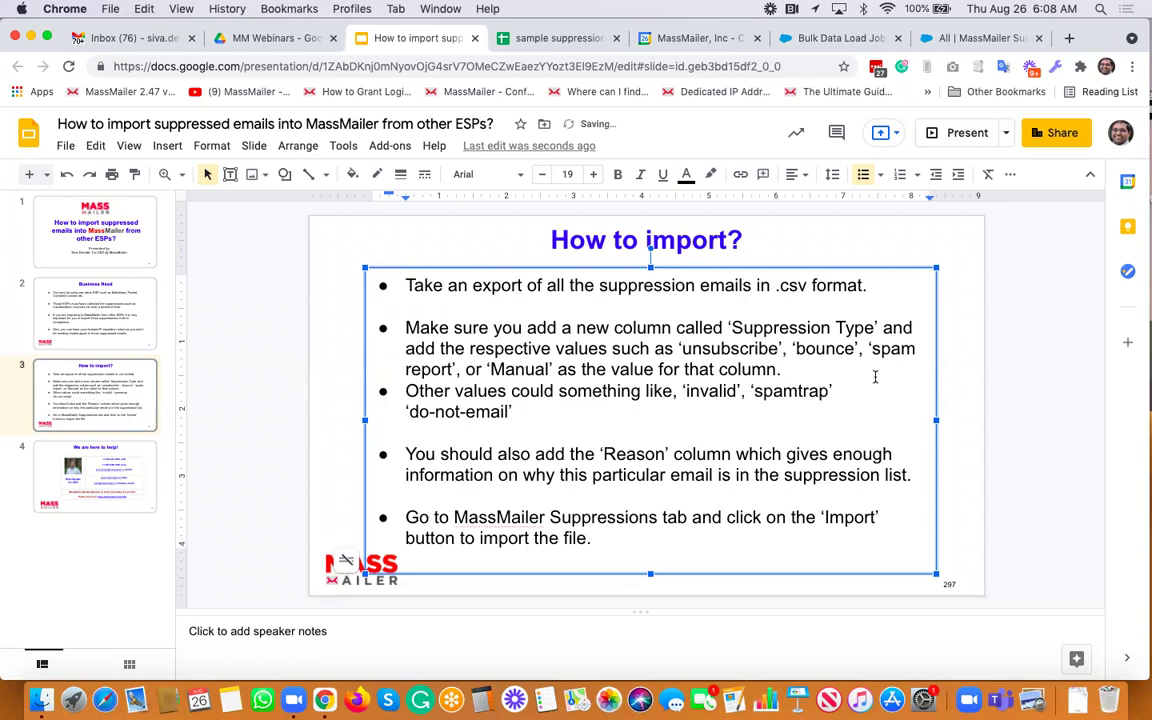
{"action": "left_click", "coordinate": [855, 390]}
{"action": "type", "text": ","}
{"action": "left_click", "coordinate": [513, 411]}
{"action": "type", "text": "."}
{"action": "left_click", "coordinate": [880, 367]}
{"action": "key", "text": "Return"}
{"action": "key", "text": "BackSpace"}
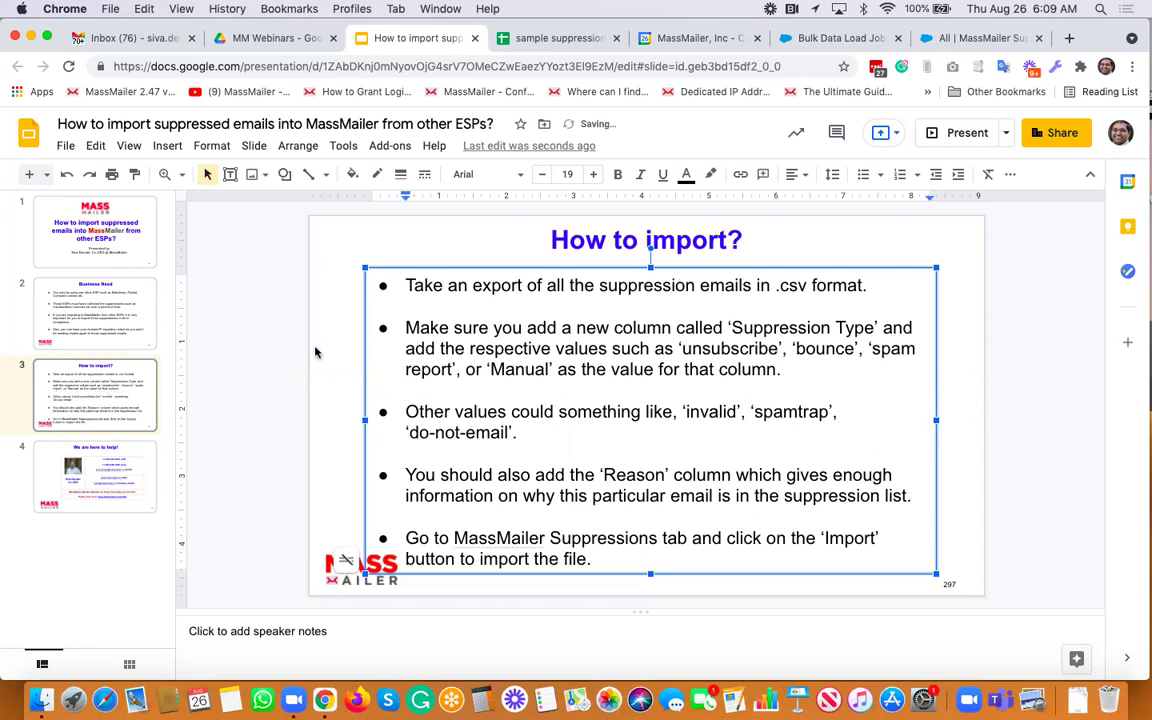
{"action": "left_click", "coordinate": [278, 342]}
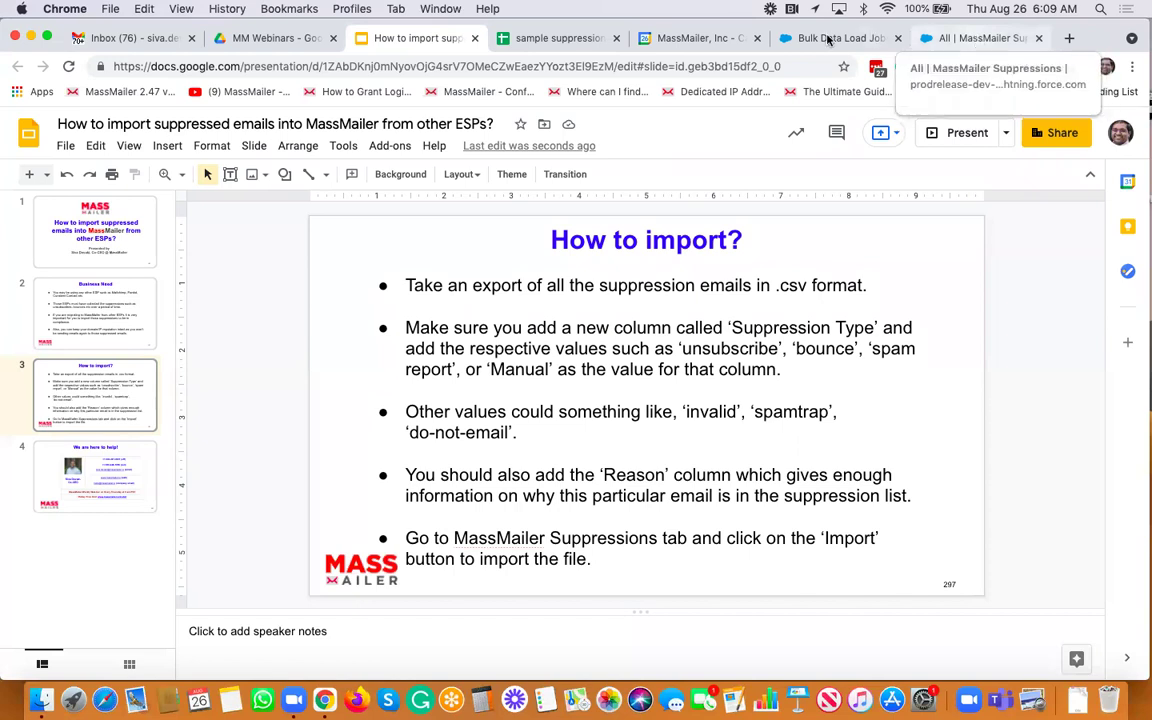
- Reload the empty MassMailer Suppressions list in Salesforce, then return to the sample suppressions sheet
{"action": "left_click", "coordinate": [958, 40]}
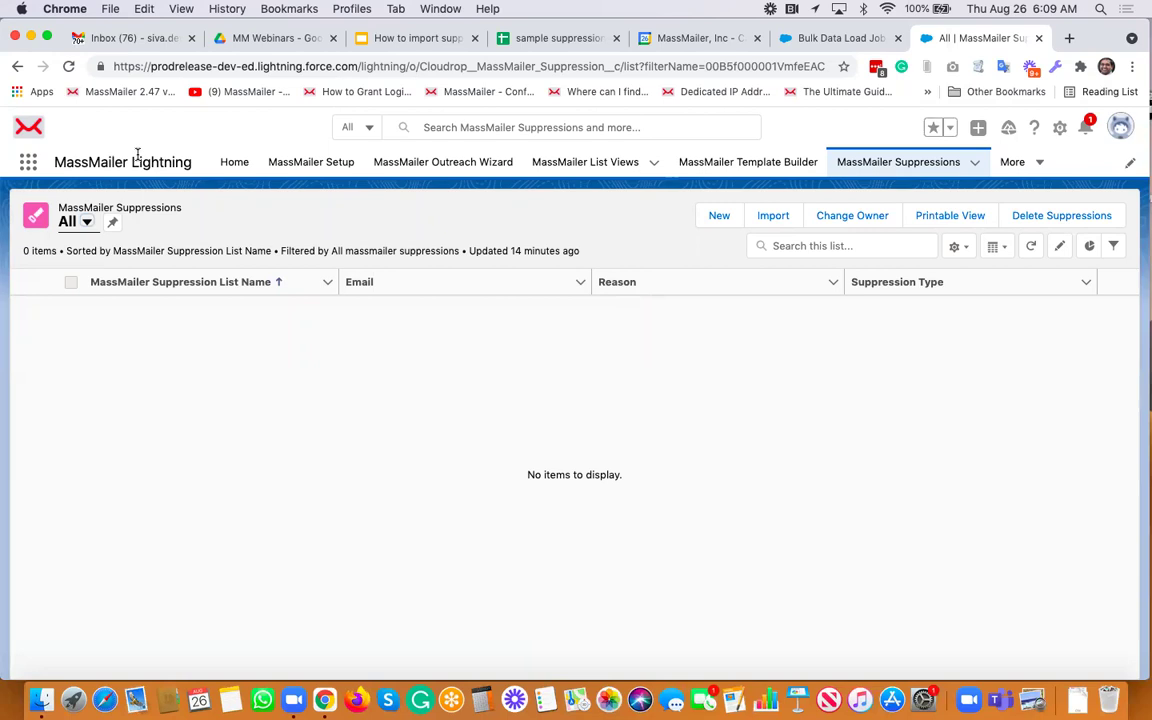
{"action": "left_click", "coordinate": [899, 163]}
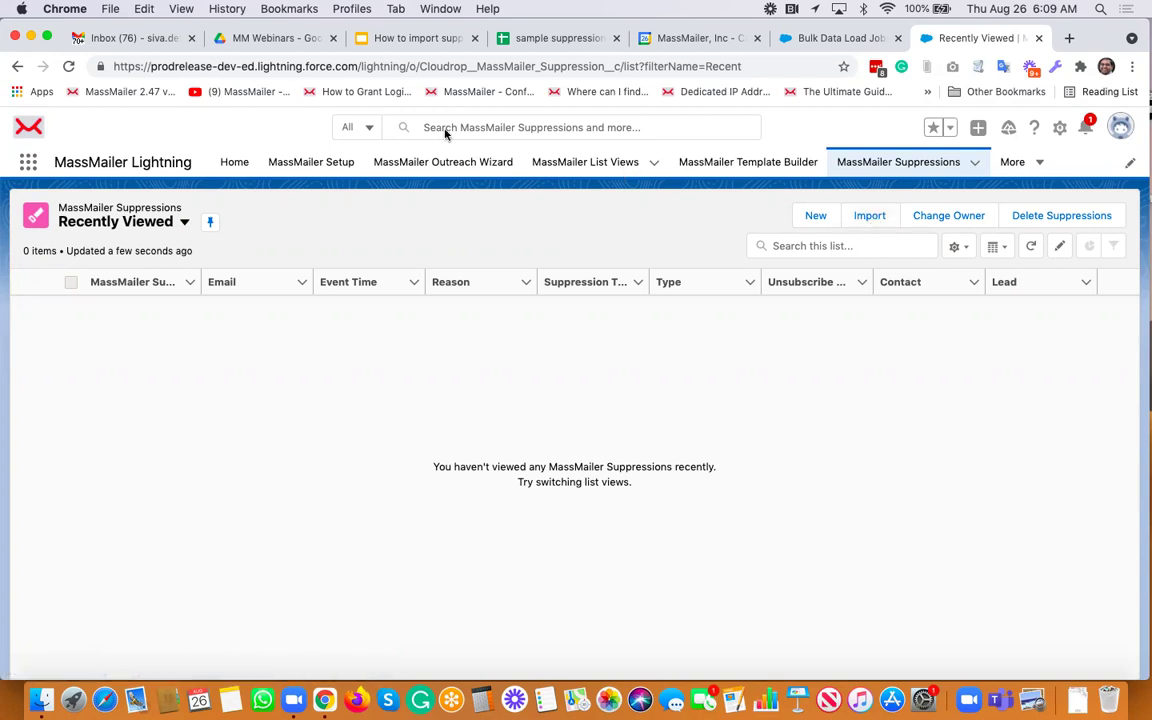
{"action": "left_click", "coordinate": [560, 41]}
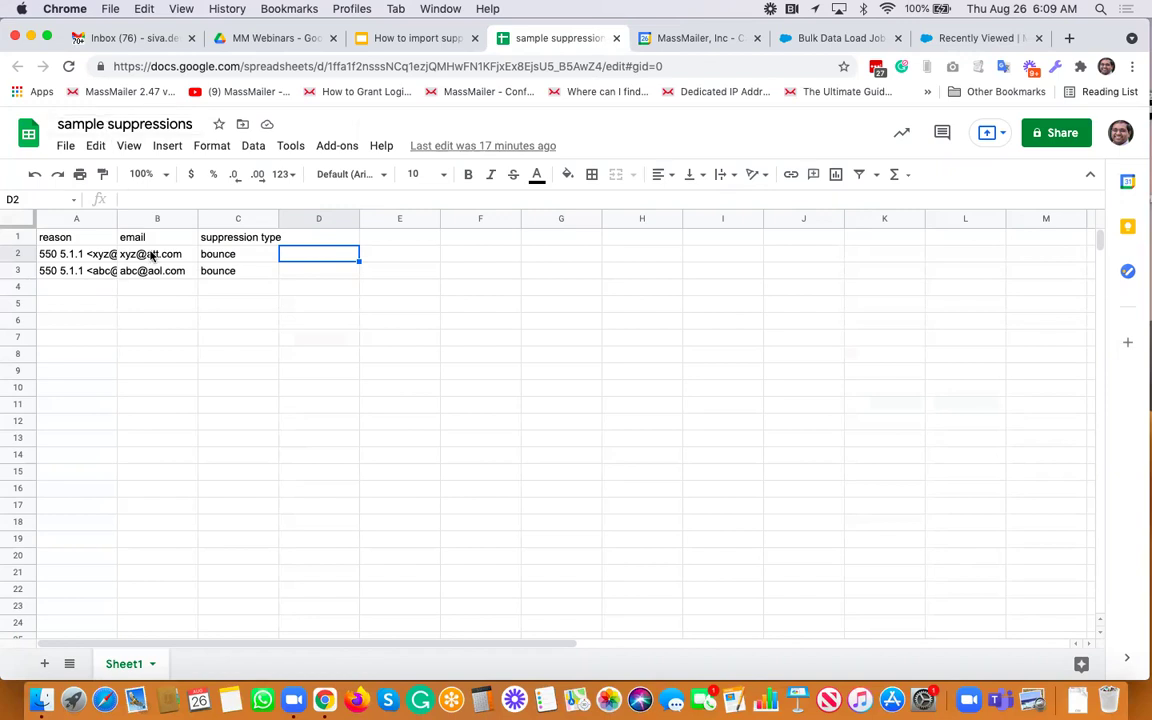
- Download the current sheet as Comma-separated values (.csv) via File > Download
{"action": "left_click", "coordinate": [65, 146]}
{"action": "mouse_move", "coordinate": [147, 357]}
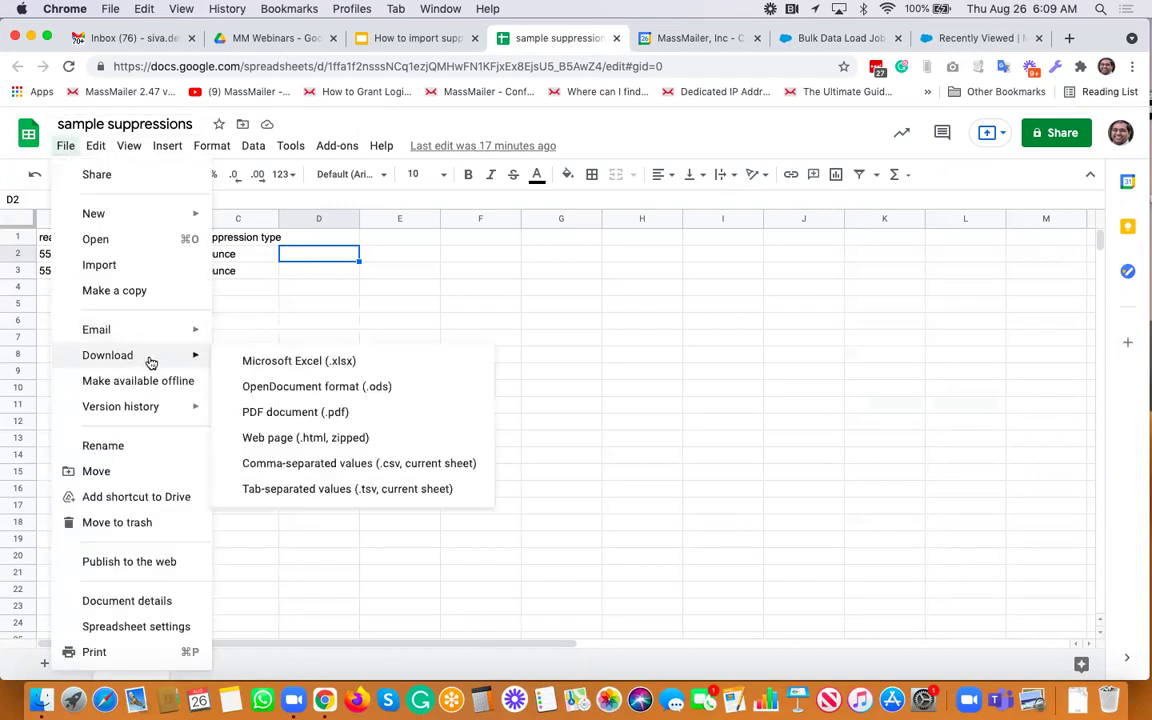
{"action": "left_click", "coordinate": [389, 465]}
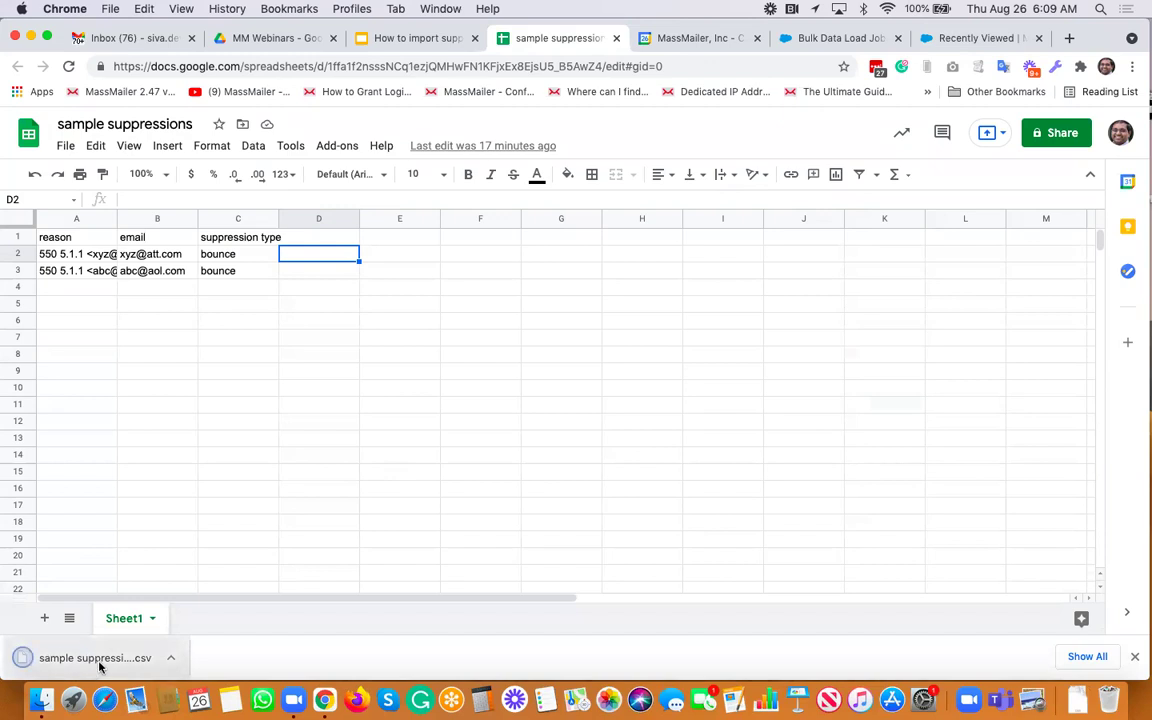
- Choose MassMailer Suppressions and Add new records, then load 'sample suppressions - Sheet1 (1).csv'
{"action": "left_click", "coordinate": [973, 40]}
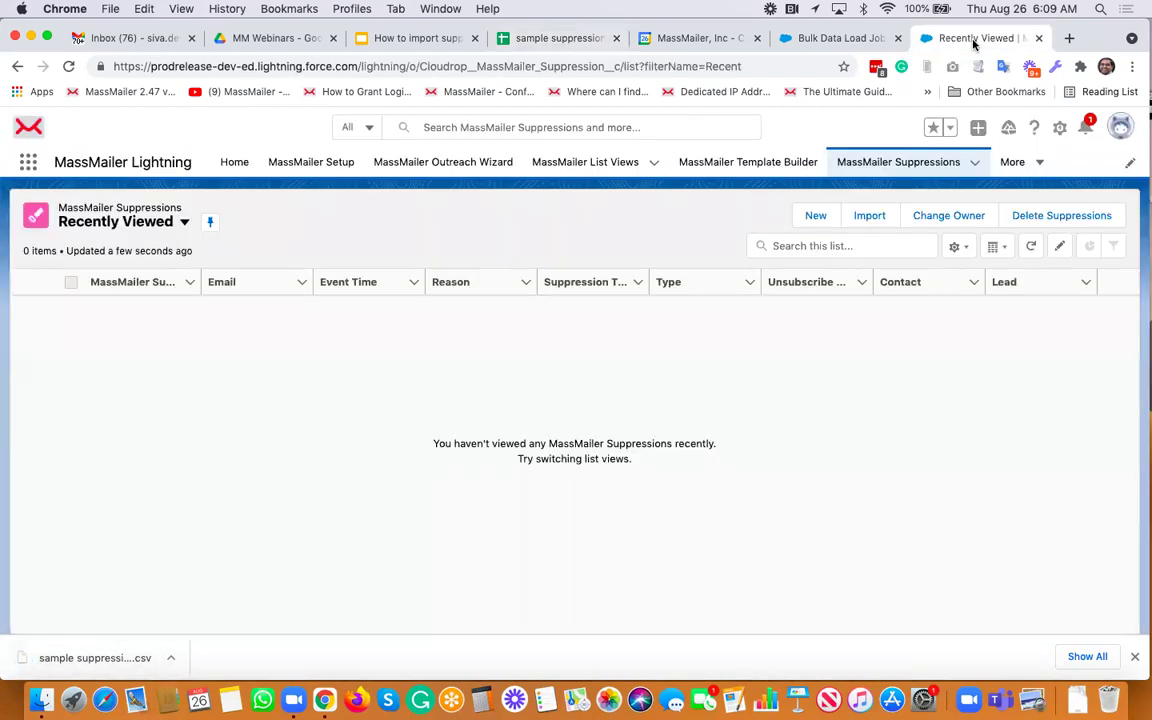
{"action": "left_click", "coordinate": [868, 222]}
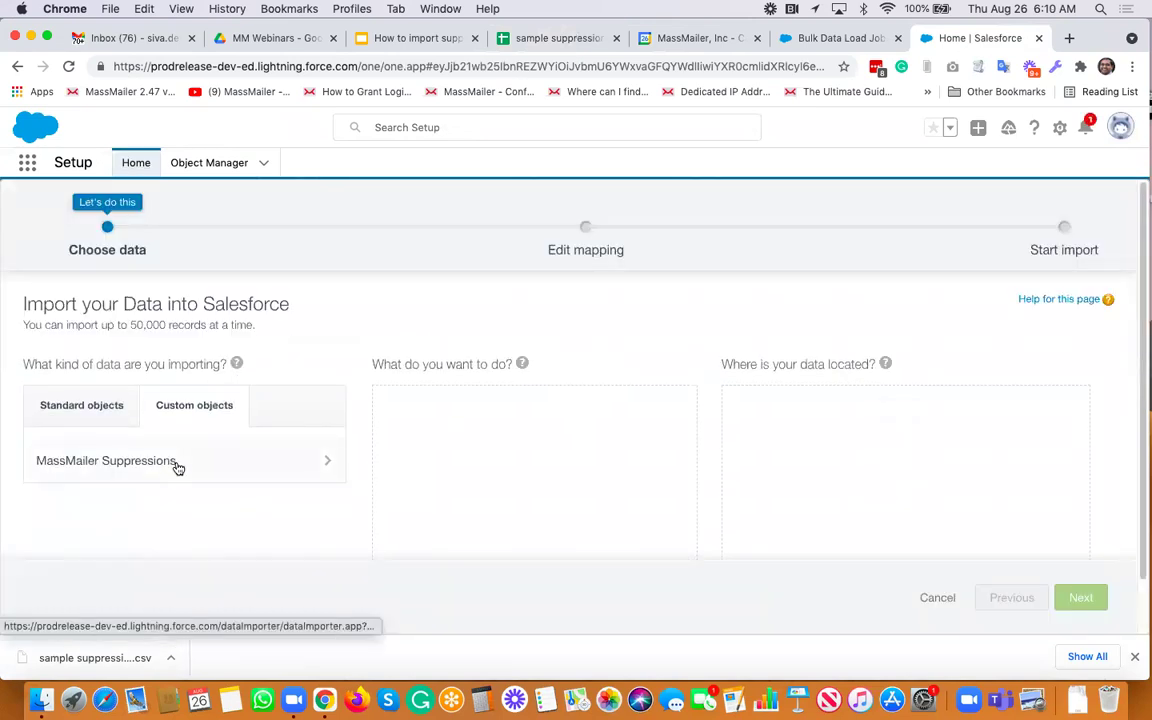
{"action": "left_click", "coordinate": [177, 465]}
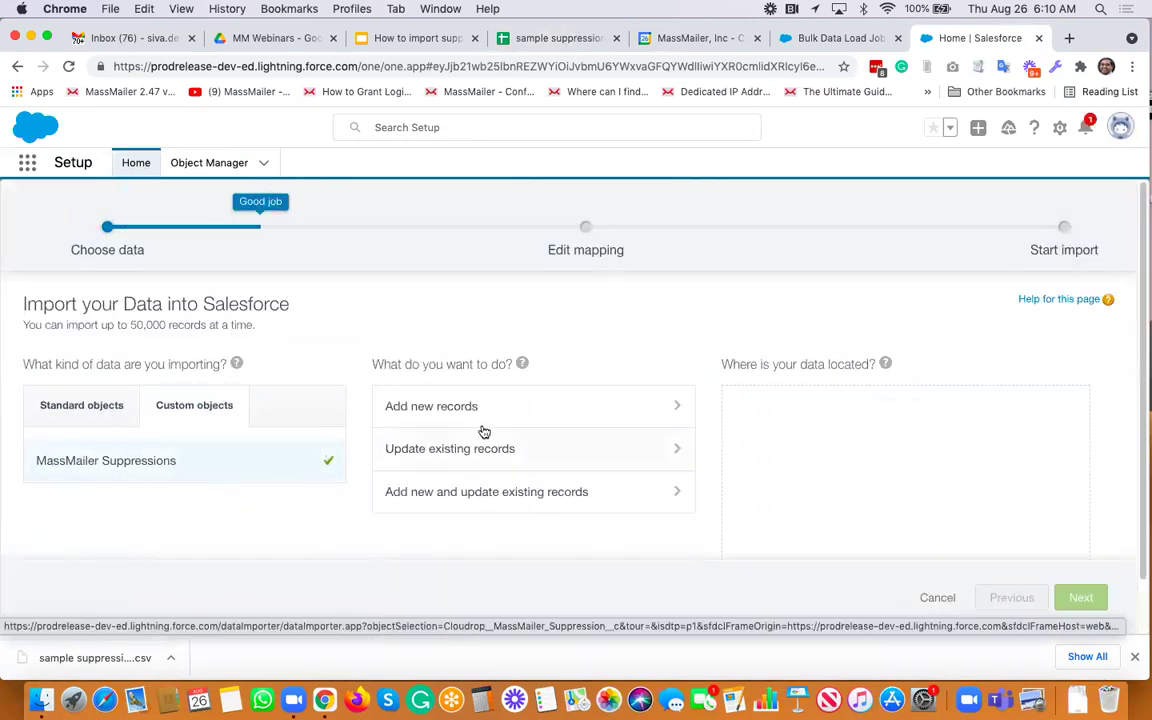
{"action": "left_click", "coordinate": [519, 410]}
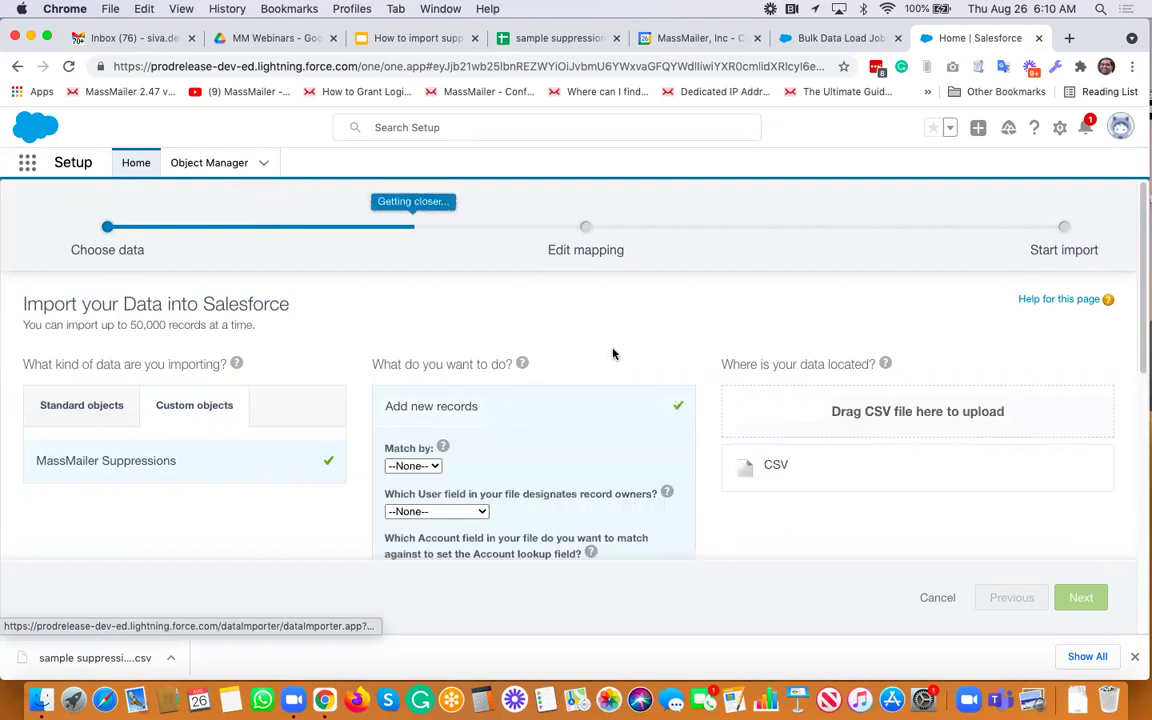
{"action": "scroll", "coordinate": [587, 309], "scroll_direction": "down", "scroll_amount": 1}
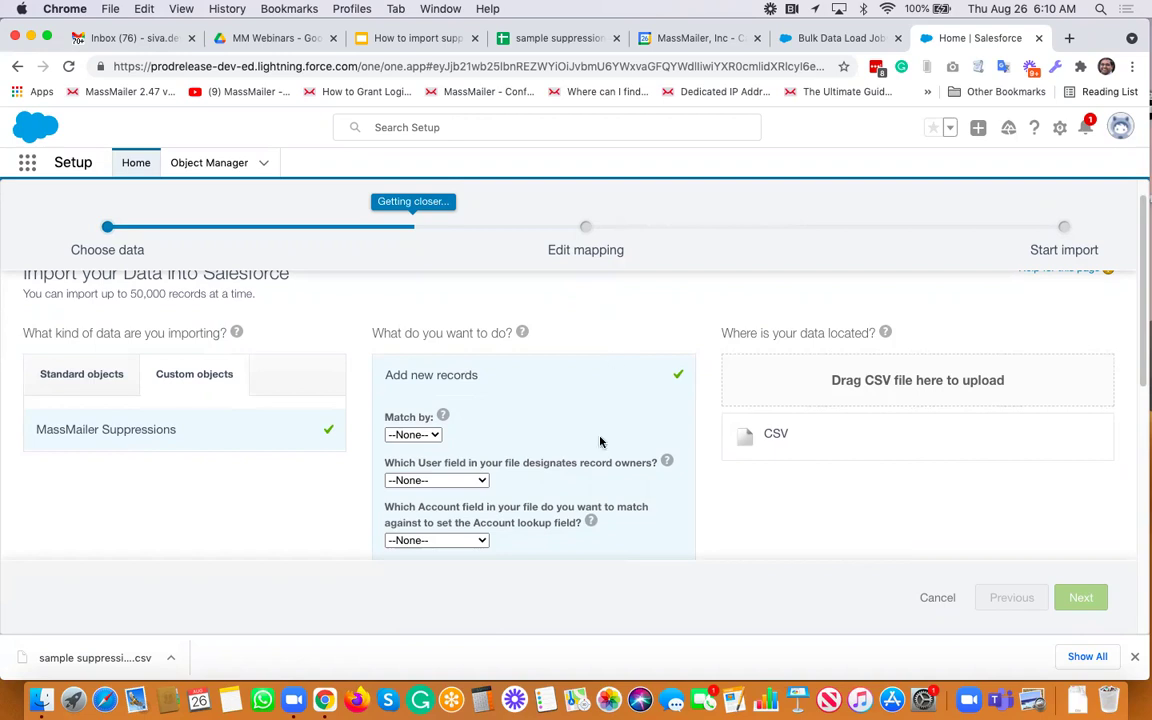
{"action": "left_click_drag", "start_coordinate": [88, 660], "coordinate": [932, 388]}
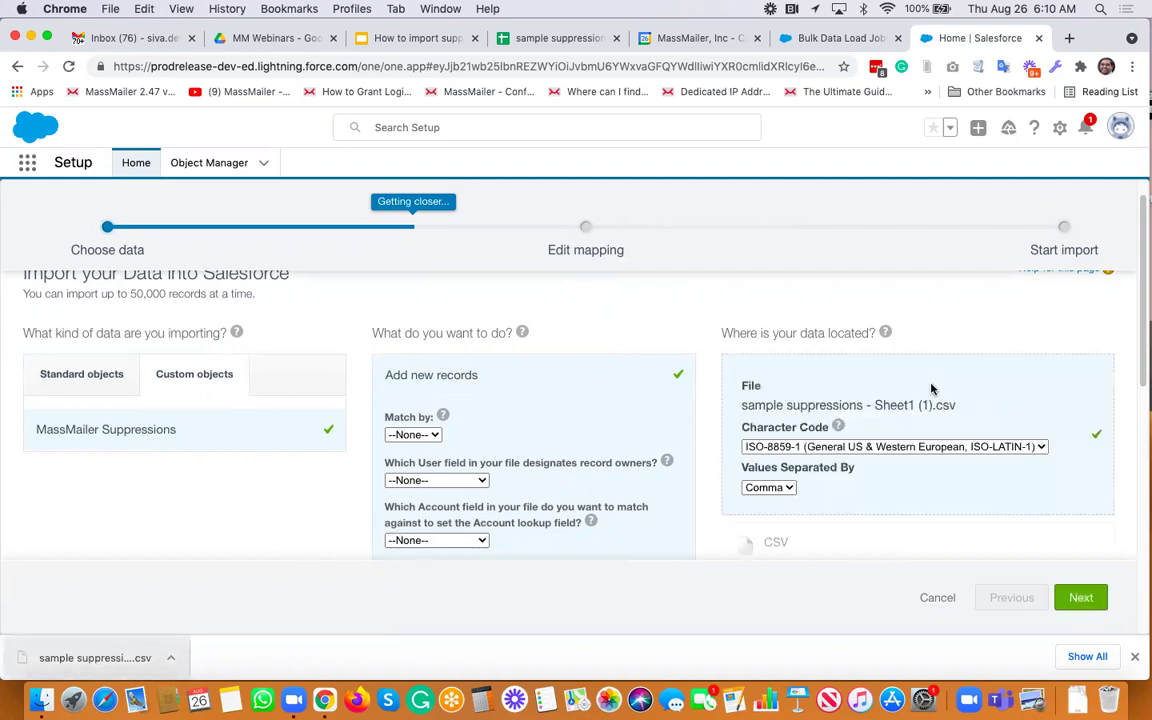
{"action": "left_click", "coordinate": [1090, 600]}
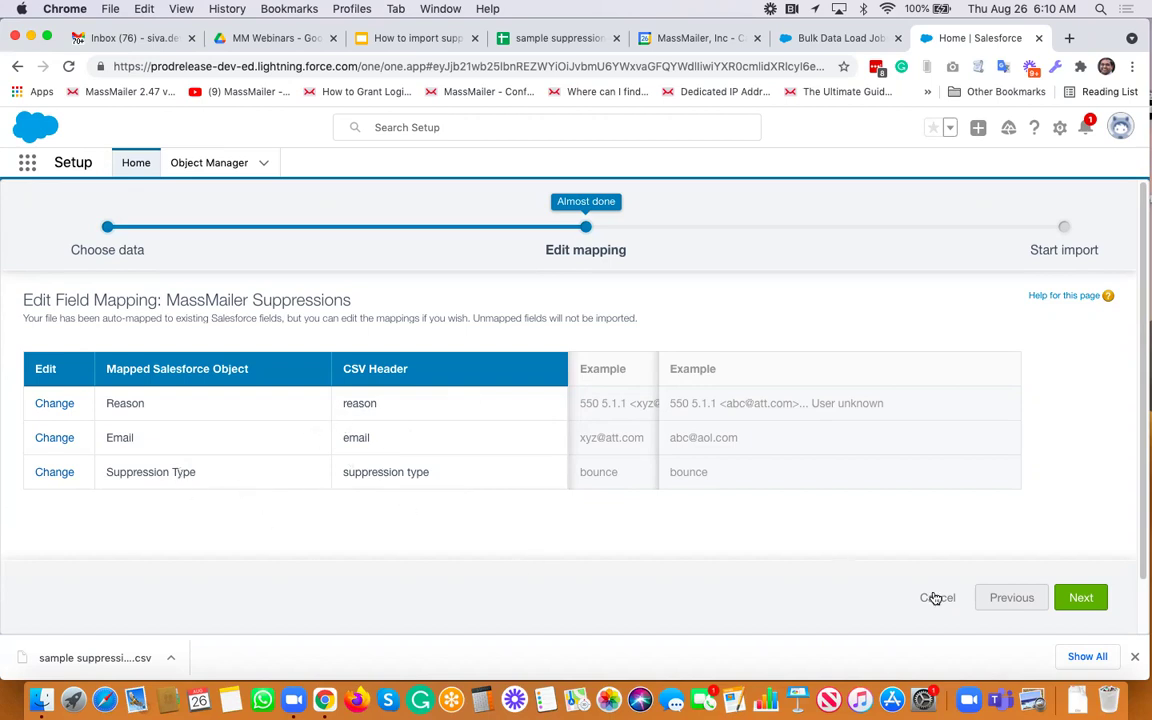
- Accept the field mapping, start the import, and open the resulting Bulk Data Load Job
{"action": "left_click", "coordinate": [1090, 605]}
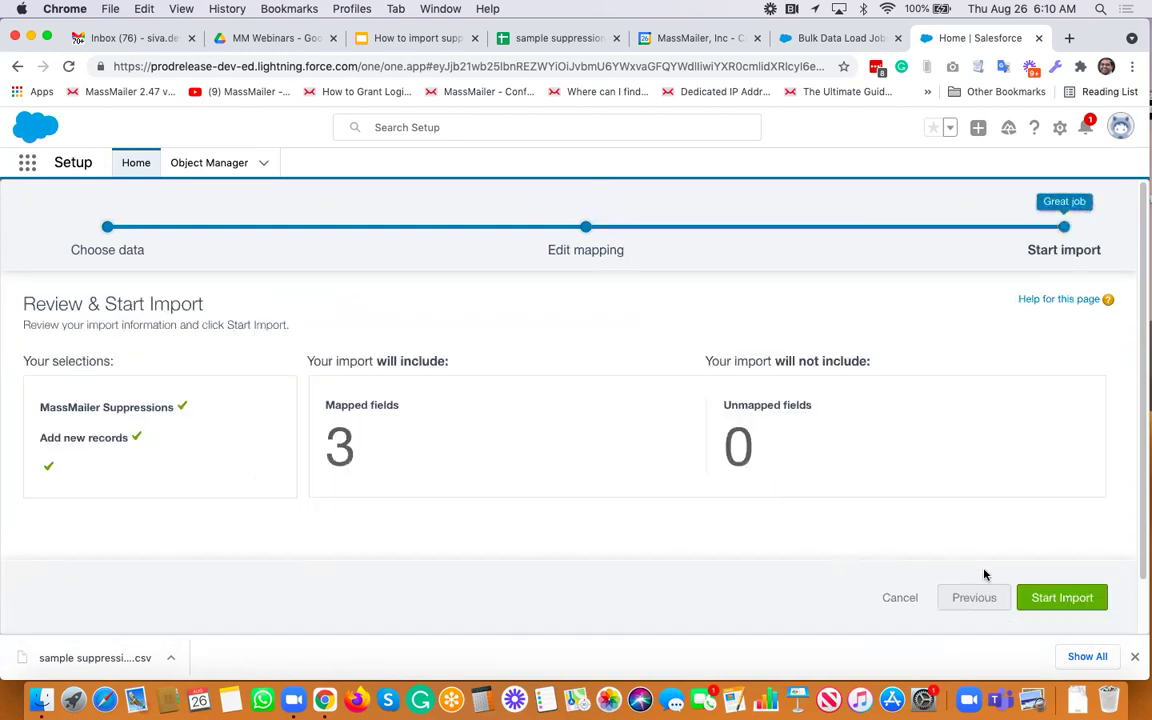
{"action": "left_click", "coordinate": [1042, 603]}
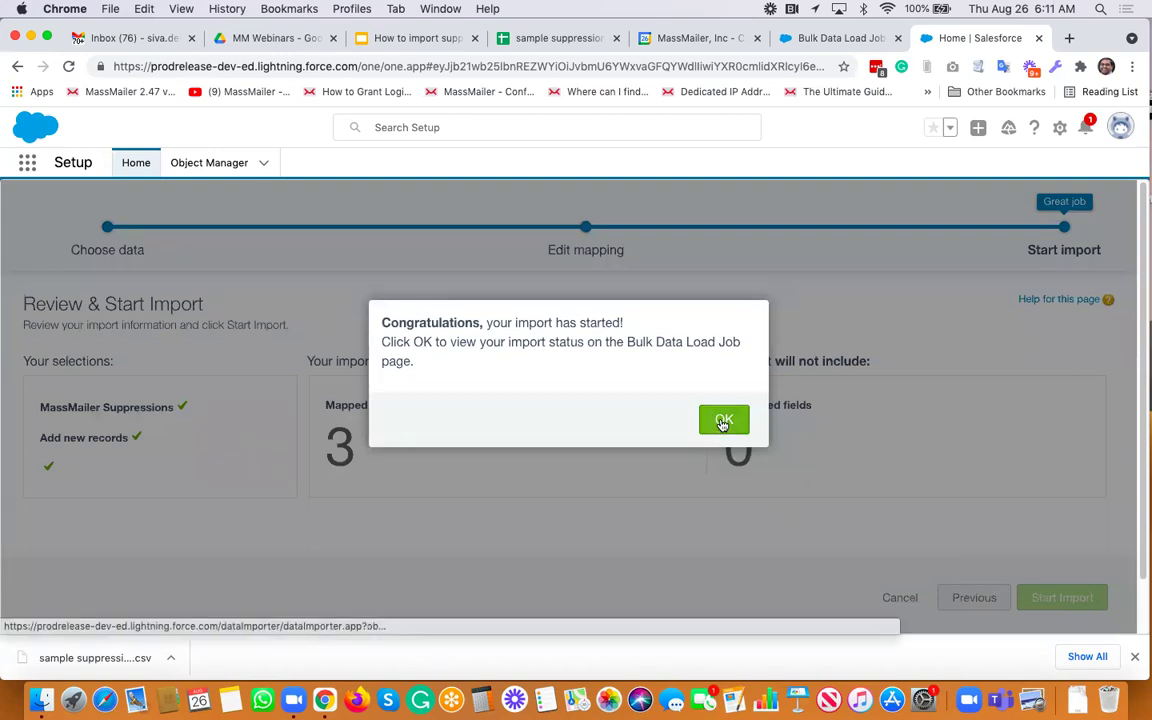
{"action": "left_click", "coordinate": [720, 419]}
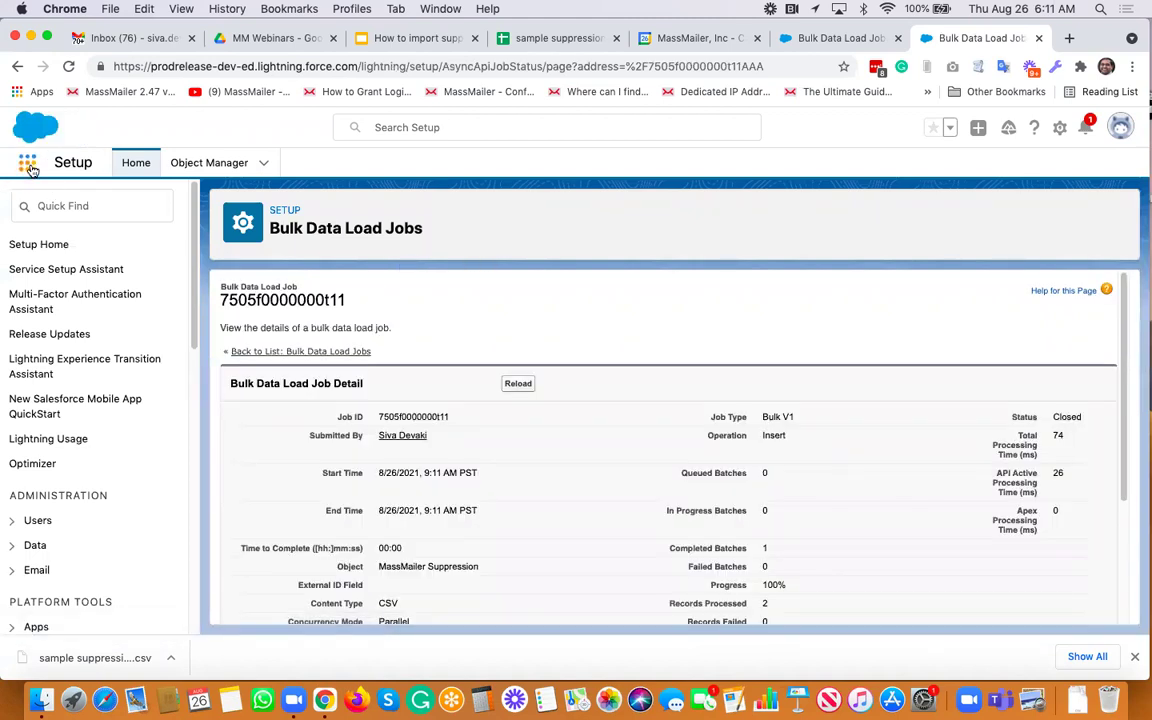
- Open the MassMailer Lightning app by searching 'mass' in the App Launcher
{"action": "left_click", "coordinate": [28, 165]}
{"action": "type", "text": "mass"}
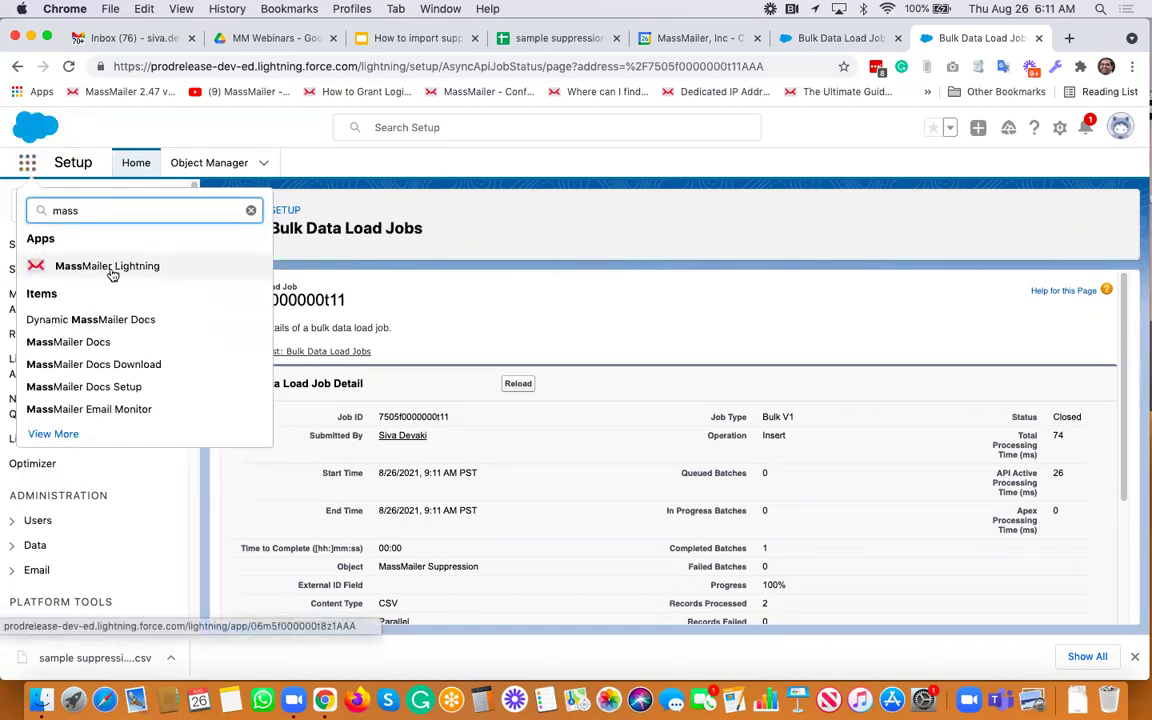
{"action": "left_click", "coordinate": [112, 273]}
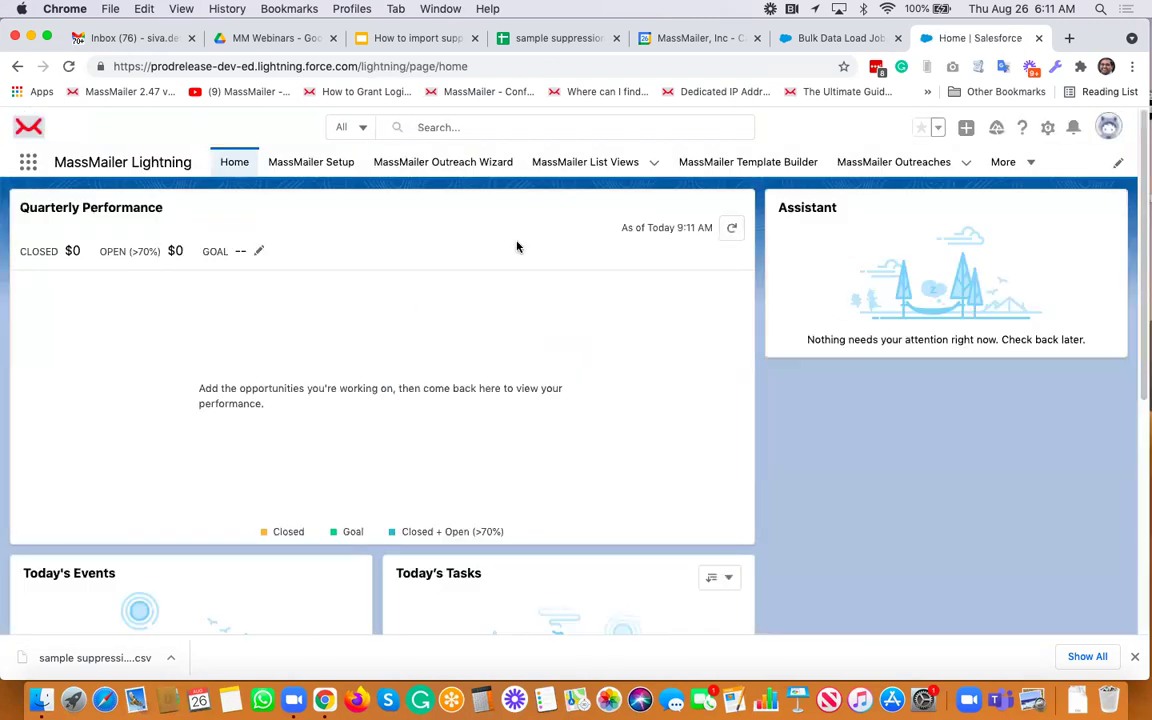
- Open MassMailer Suppressions from the More menu and switch the list view to All
{"action": "left_click", "coordinate": [1034, 167]}
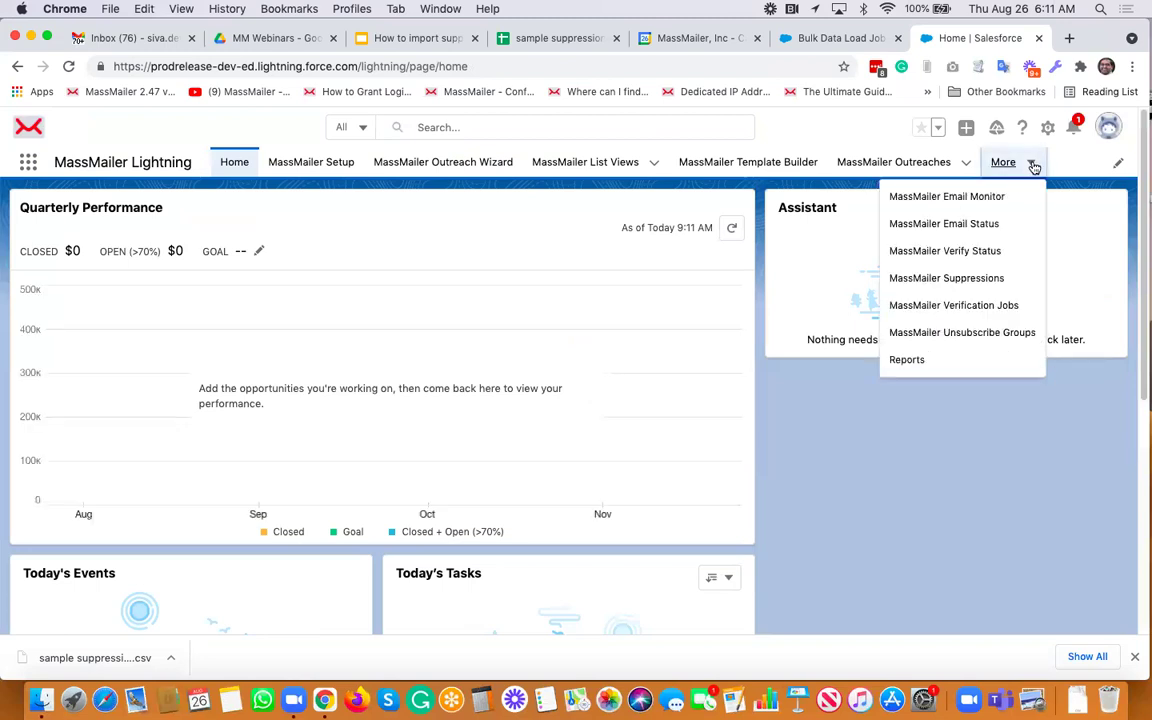
{"action": "left_click", "coordinate": [958, 278]}
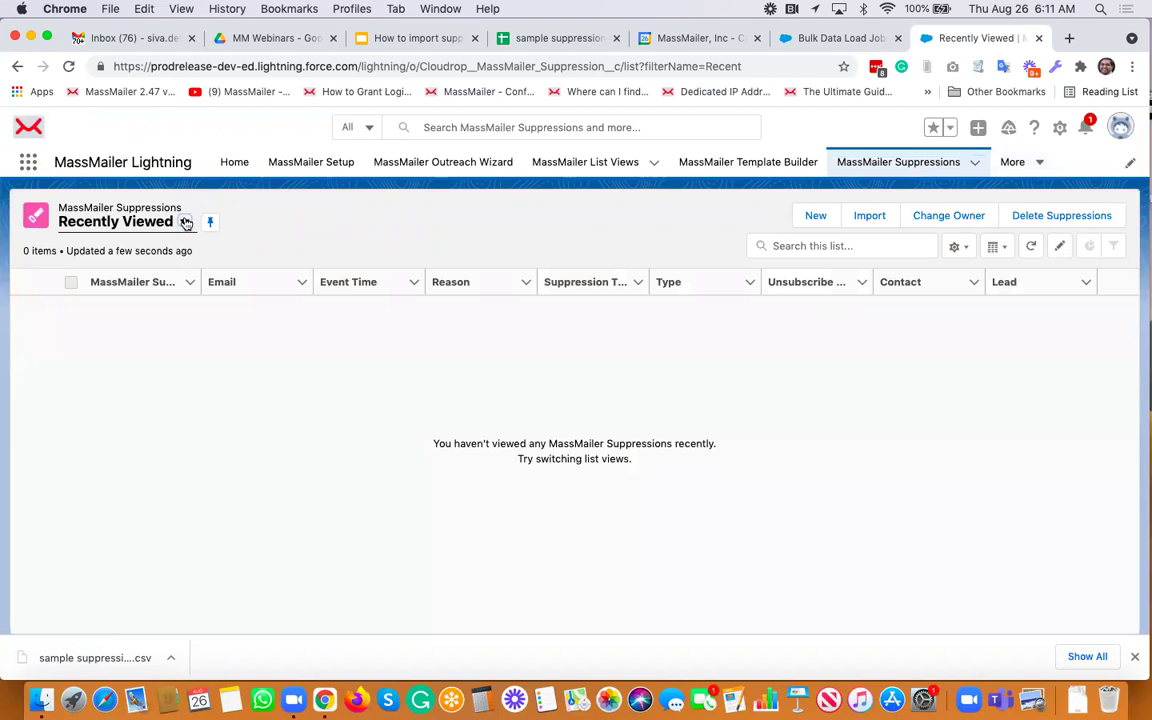
{"action": "left_click", "coordinate": [184, 222]}
{"action": "left_click", "coordinate": [97, 278]}
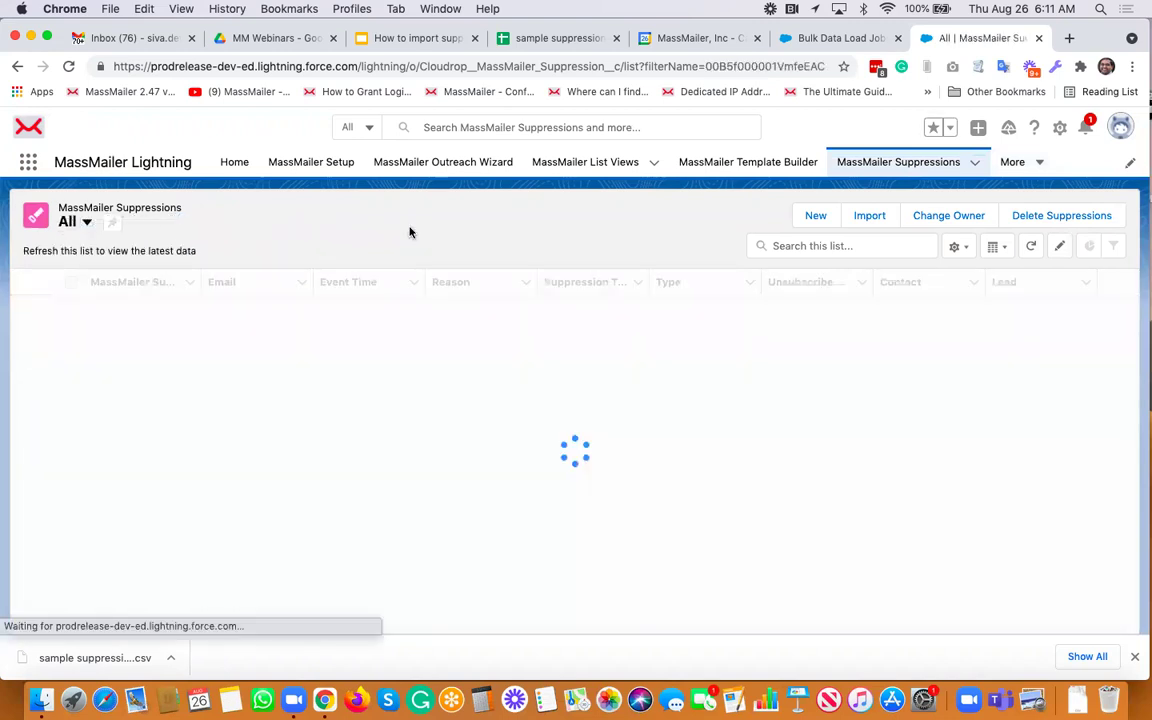